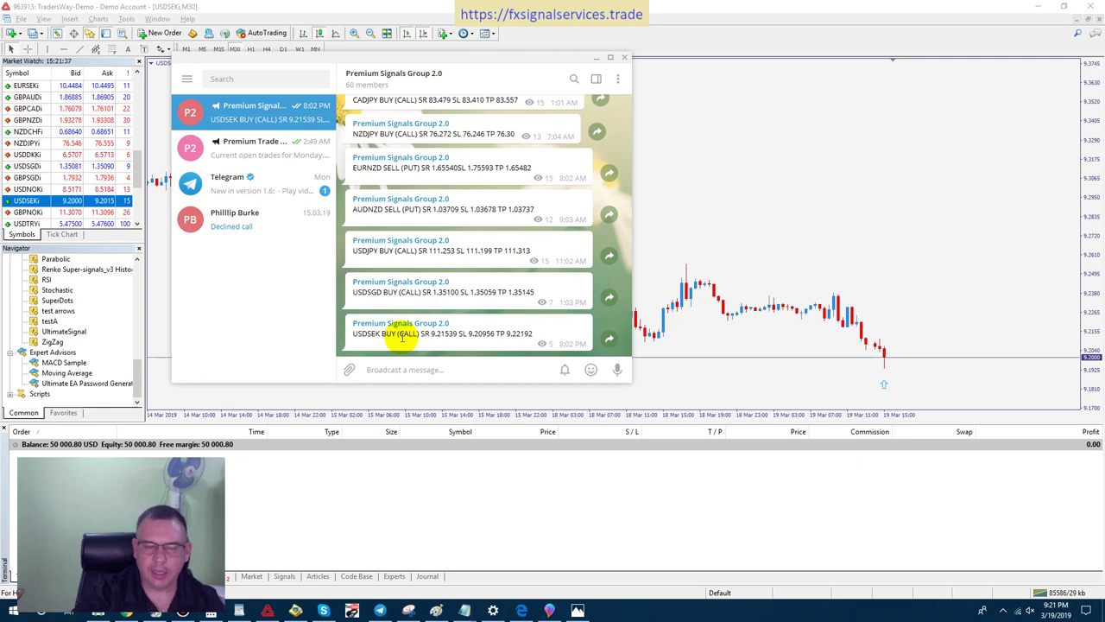
Switch to the USDSEKi chart in MetaTrader and place a 0.01-lot buy order by market execution.
left_click(659, 354)
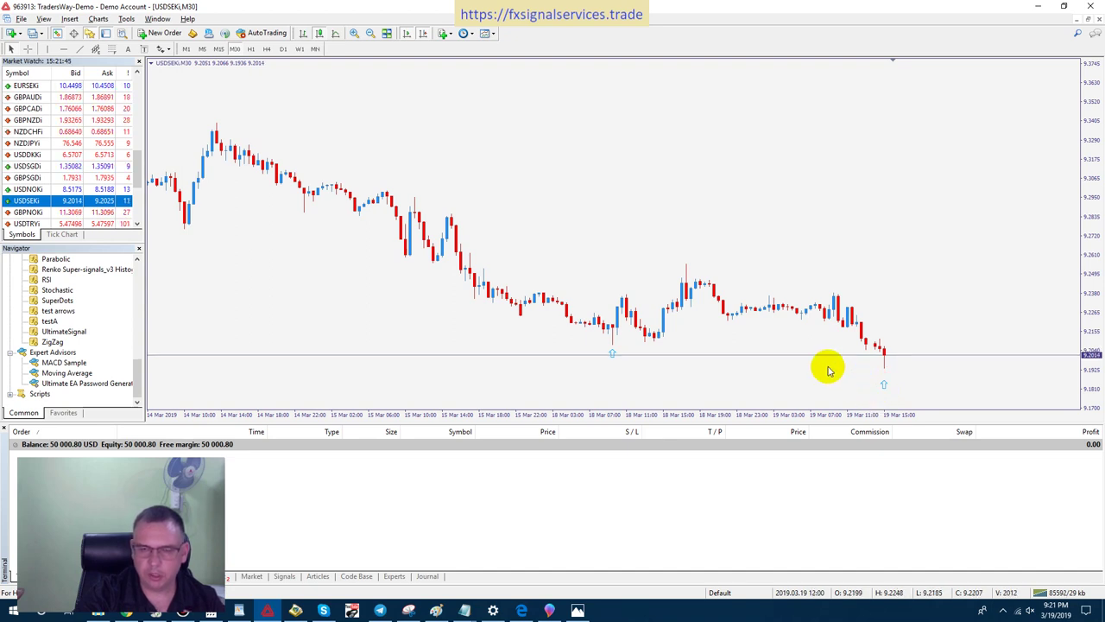
mouse_move(613, 354)
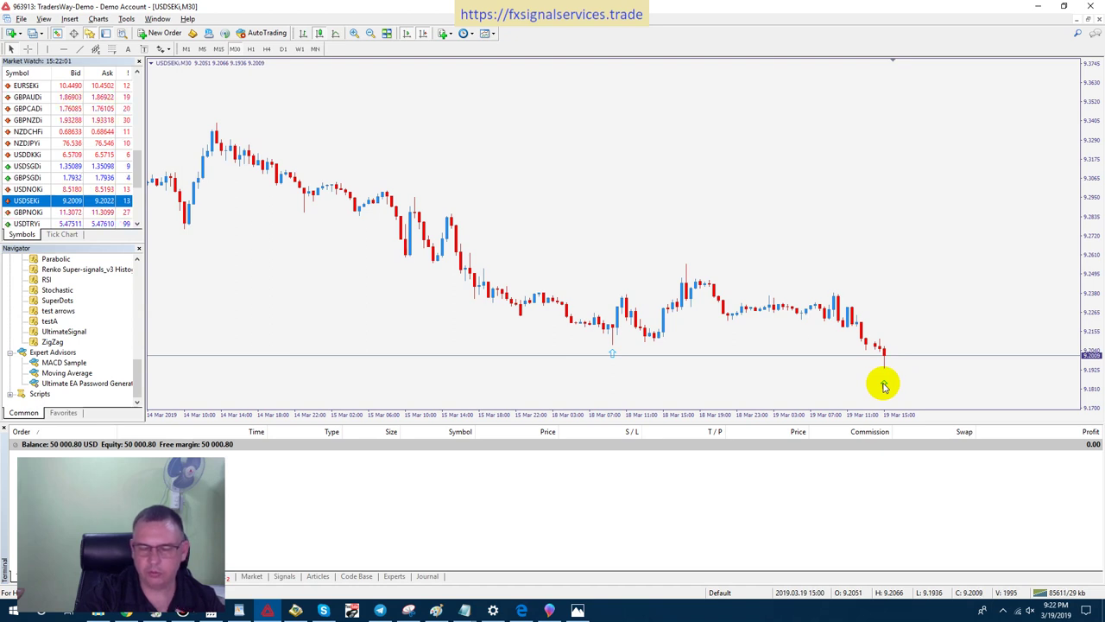
mouse_move(879, 351)
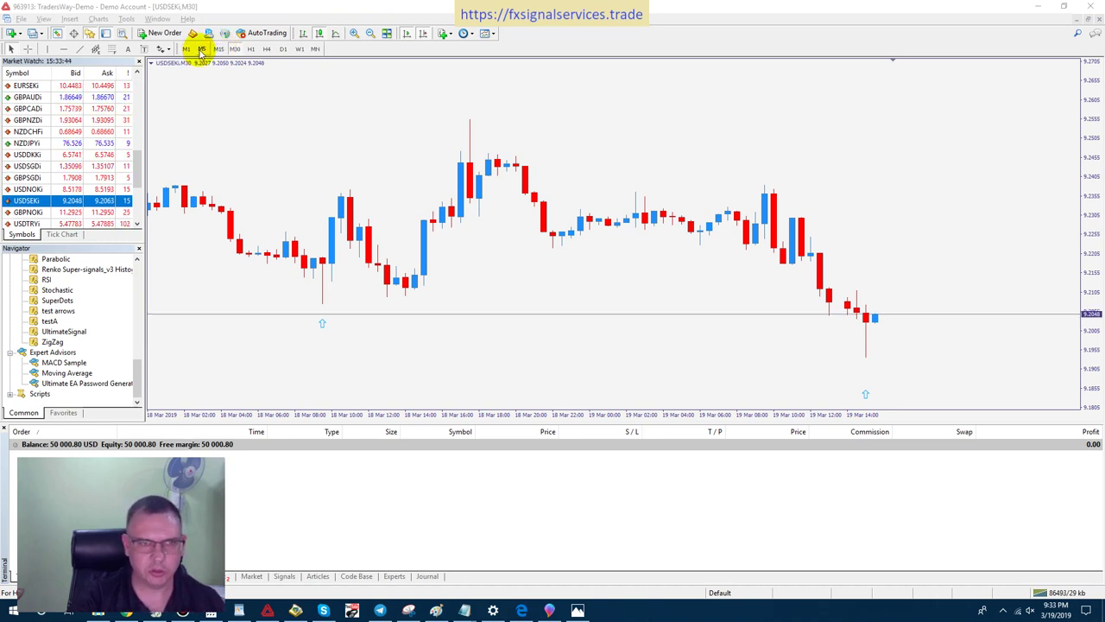
left_click(177, 33)
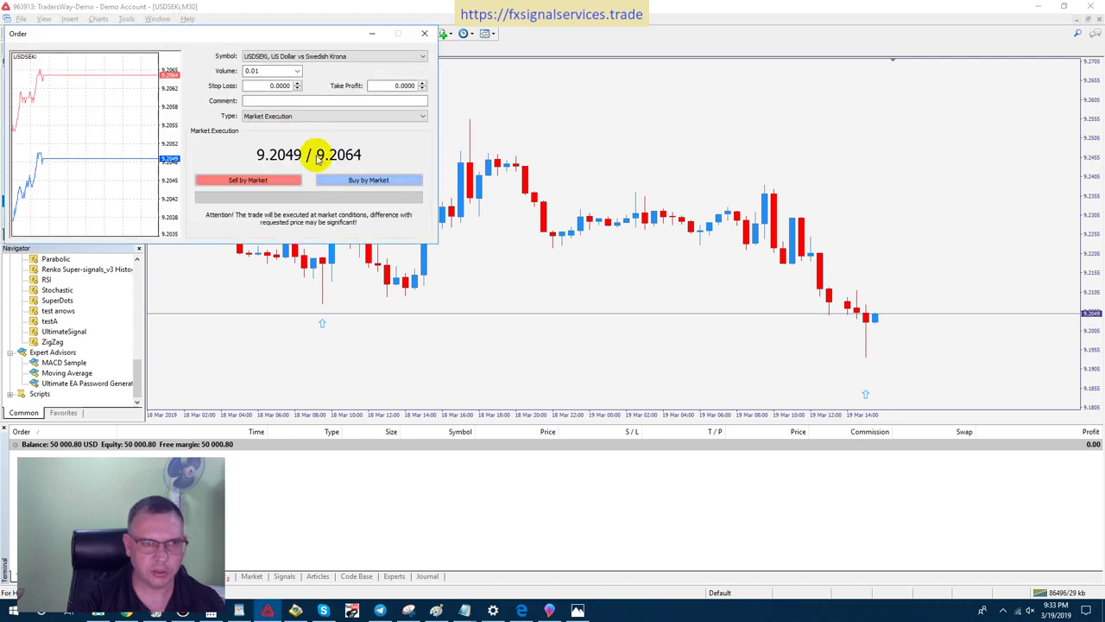
left_click(338, 182)
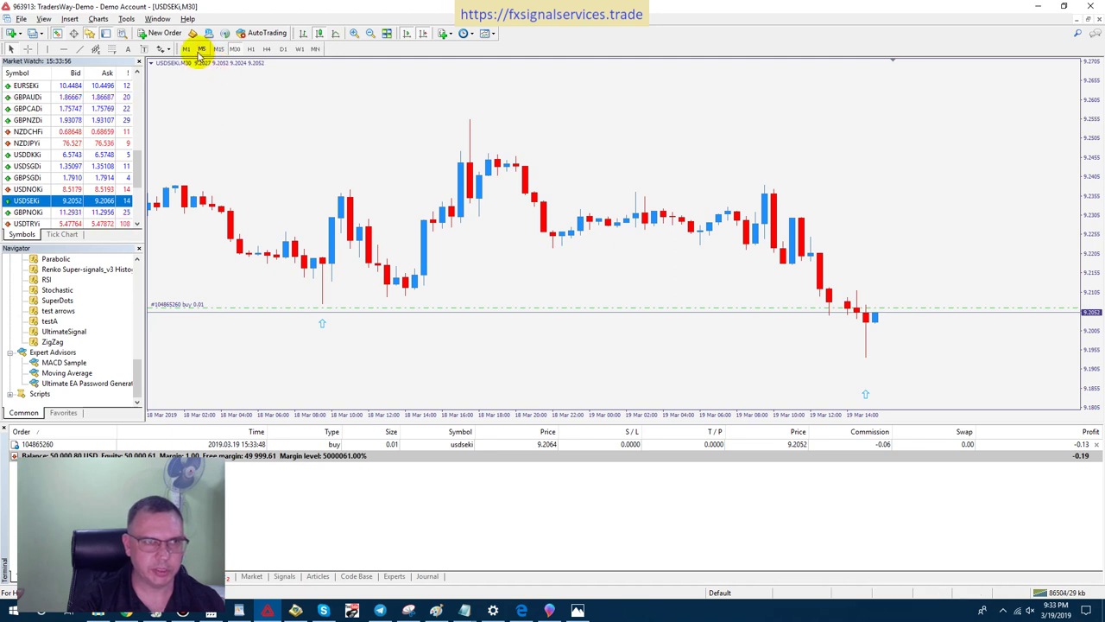
Examine the latest buy arrow on the USDSEKi chart at the M5 timeframe with the price scale adjusted.
left_click(201, 49)
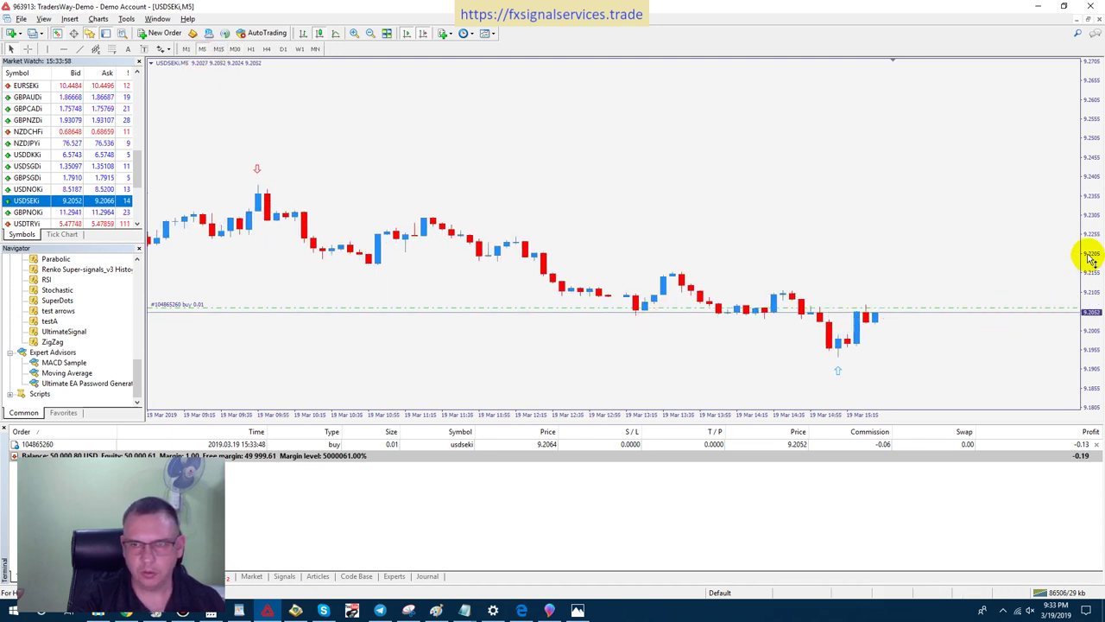
left_click_drag(1089, 250, 1093, 253)
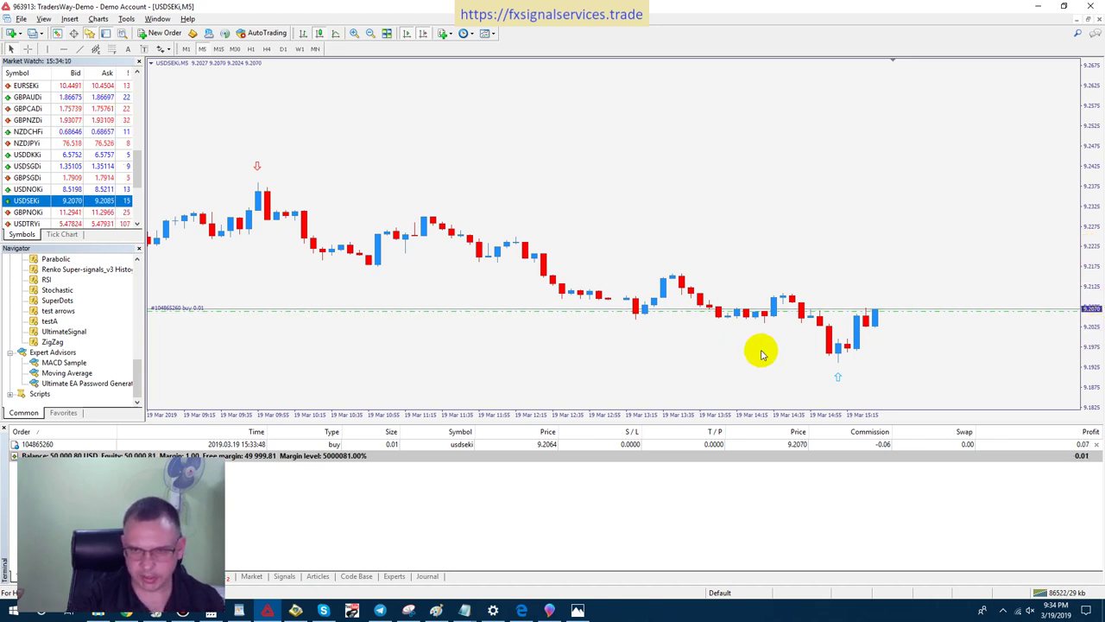
mouse_move(838, 375)
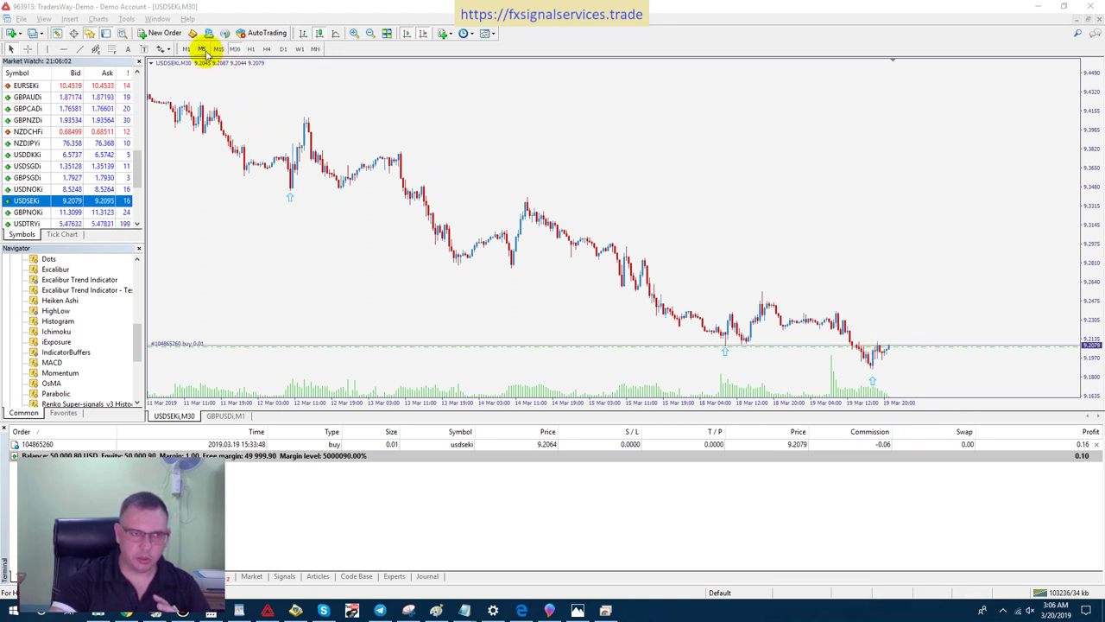
Add a horizontal line at 9.2355 near the sell-arrow highs on the M5 chart.
left_click(202, 50)
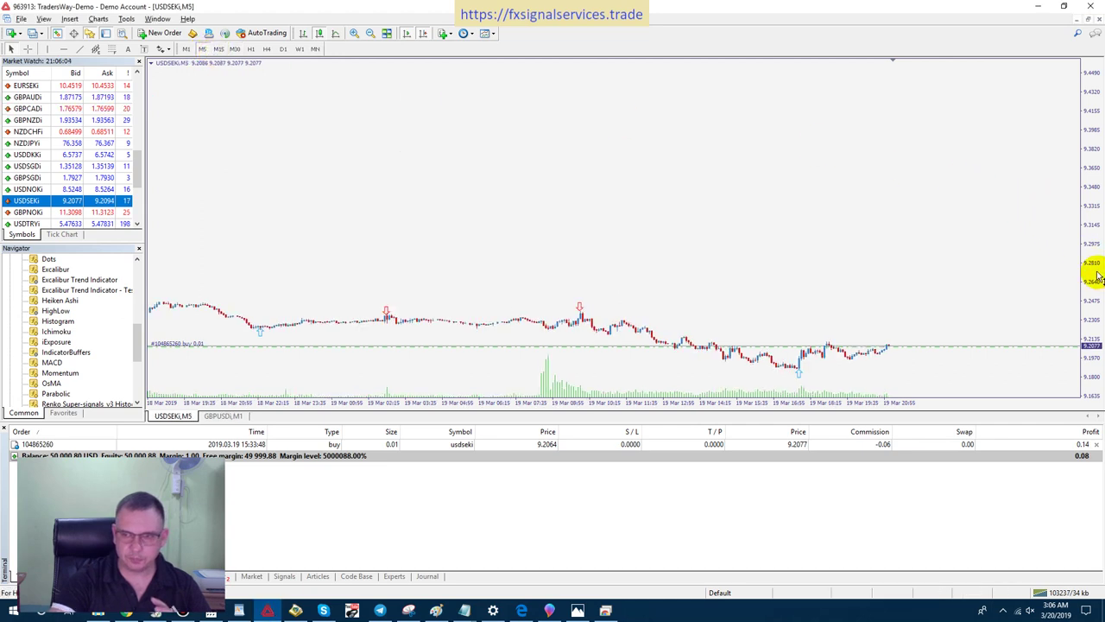
left_click_drag(1099, 277, 1094, 239)
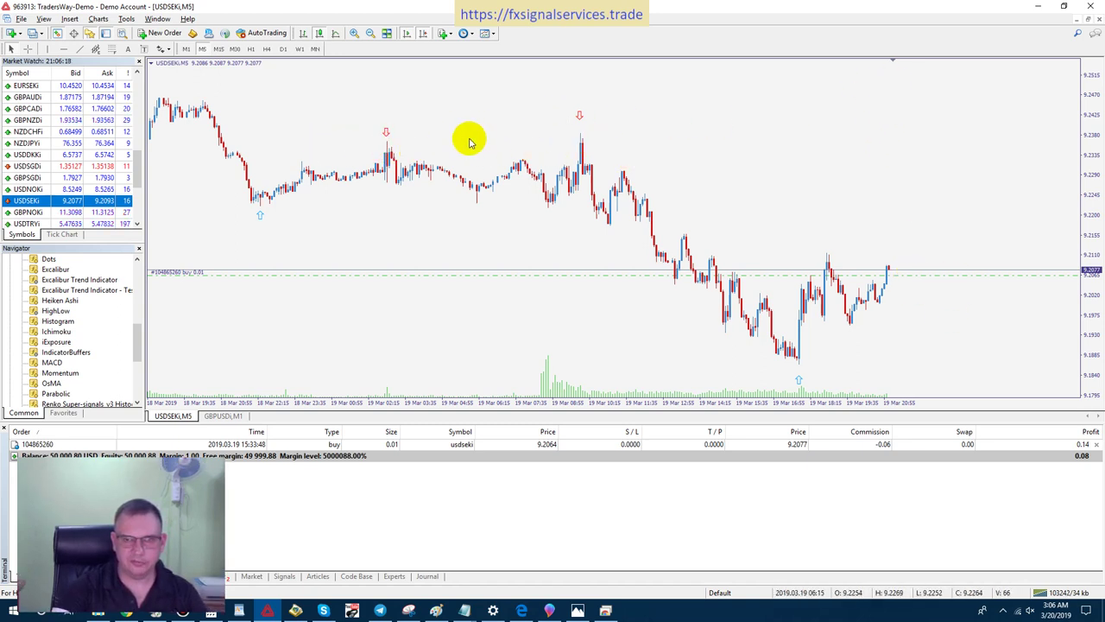
left_click(62, 50)
left_click(385, 144)
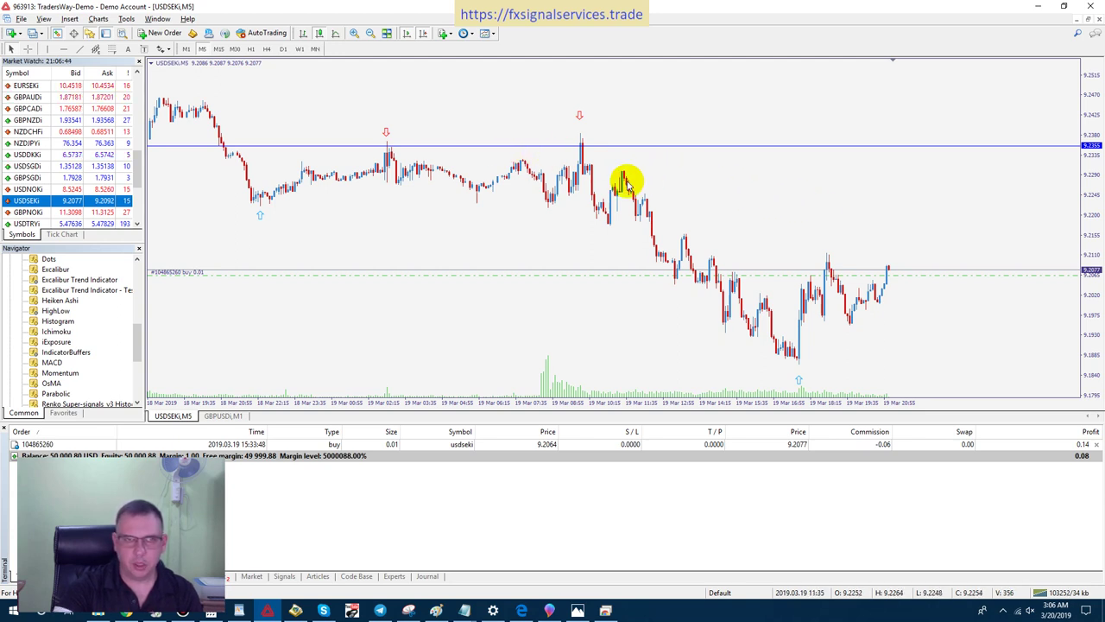
Examine the arrow signals and recent price action on the H1 and H4 timeframes.
left_click(251, 49)
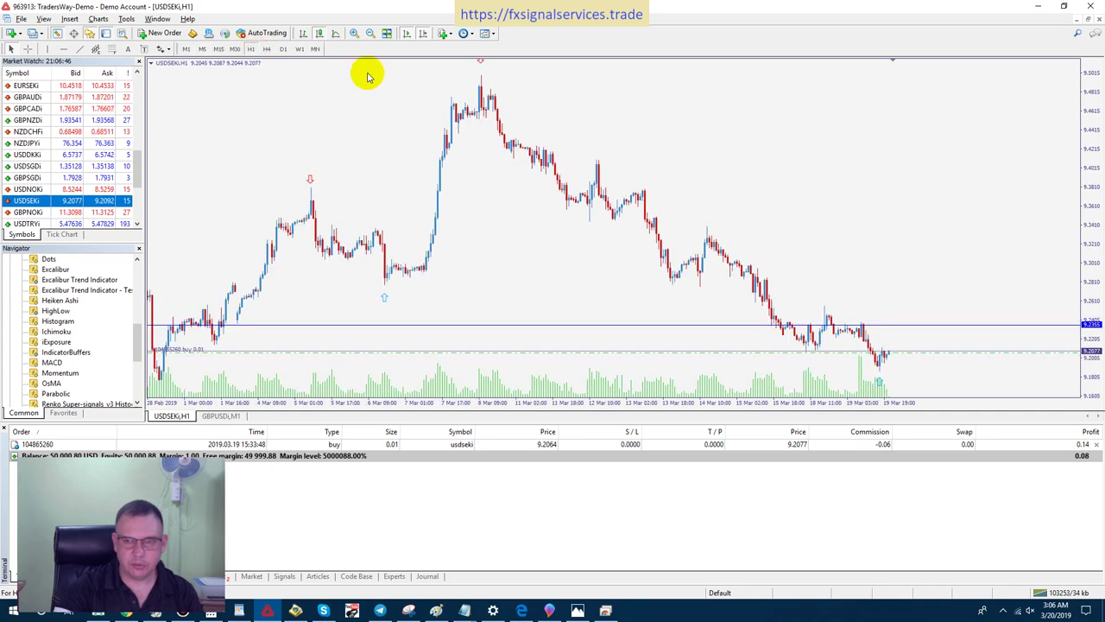
left_click_drag(1093, 227, 1098, 235)
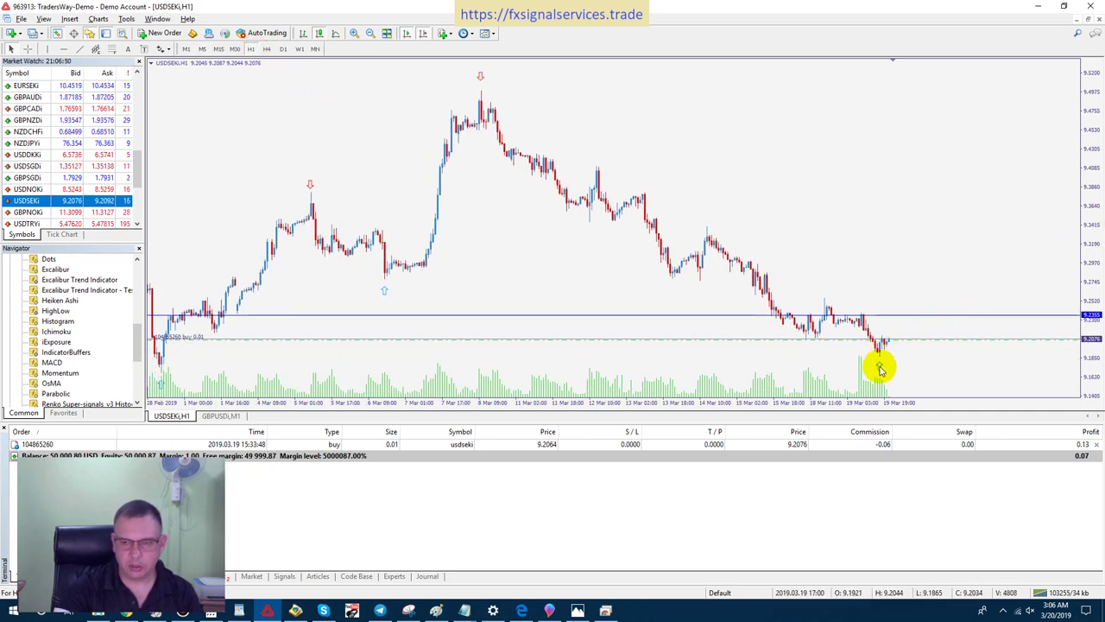
mouse_move(881, 370)
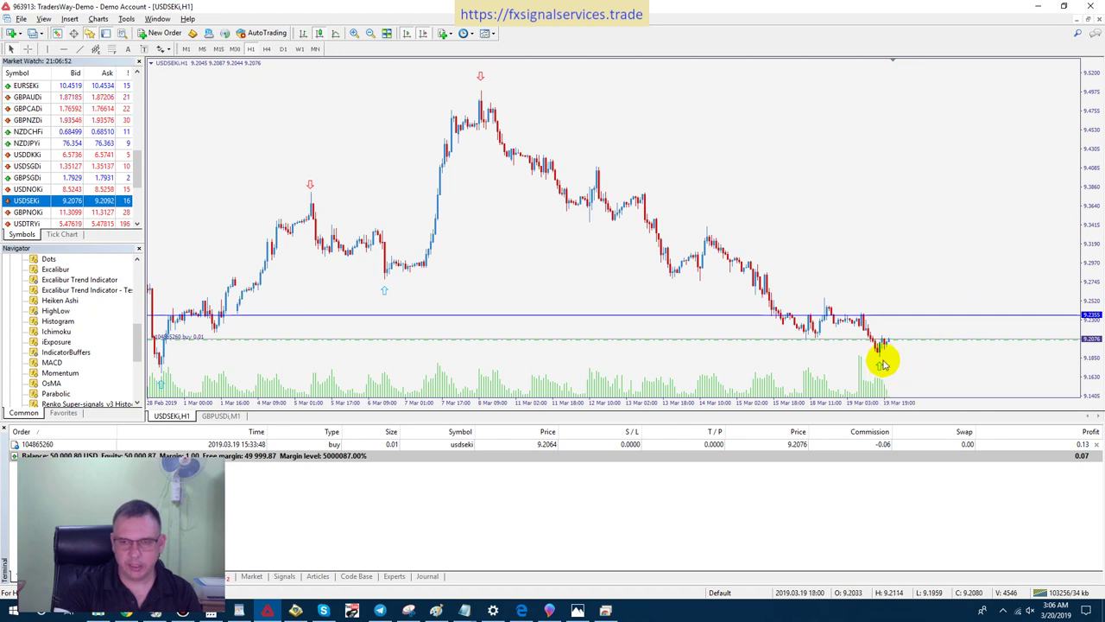
left_click(265, 48)
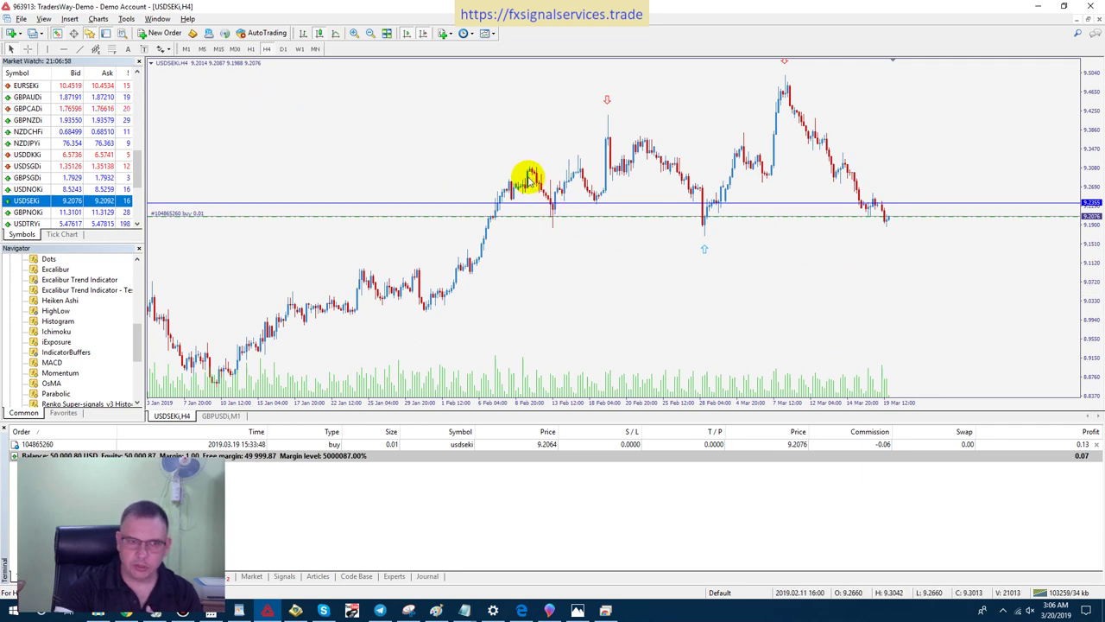
left_click_drag(1088, 285, 1086, 308)
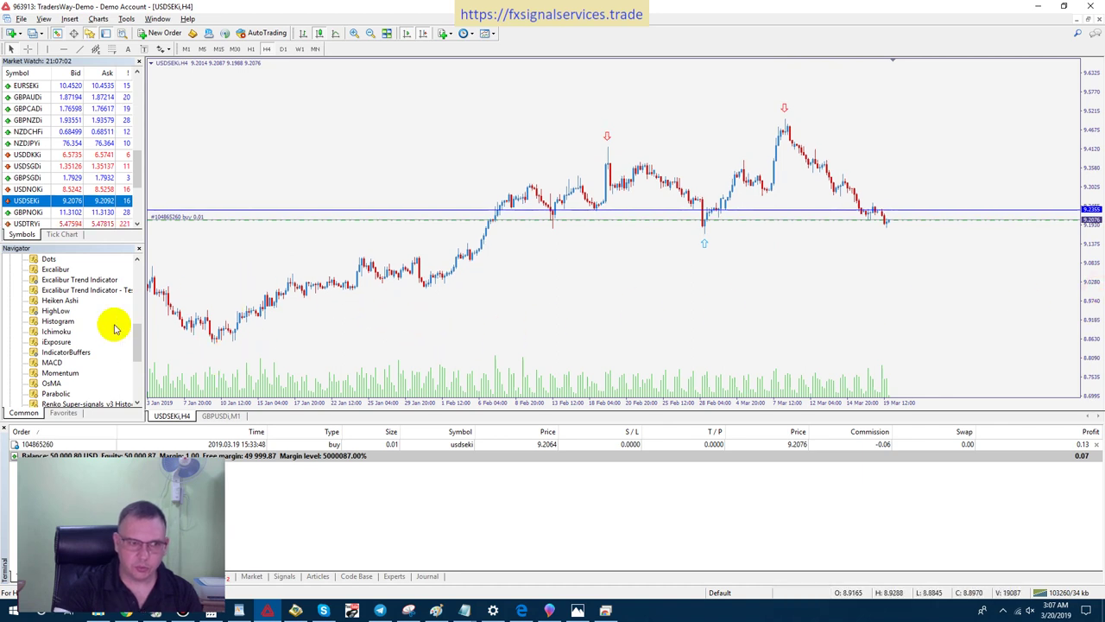
mouse_move(210, 337)
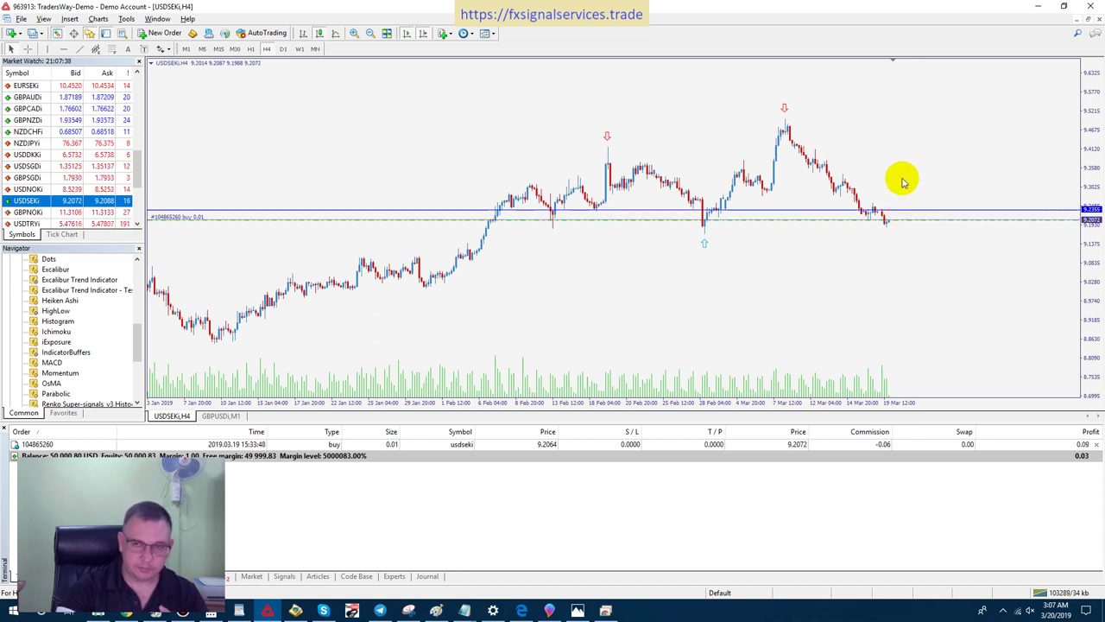
Compare the H1 signals with the M5 signals around the horizontal line, rescaling prices to fit each view.
left_click(250, 48)
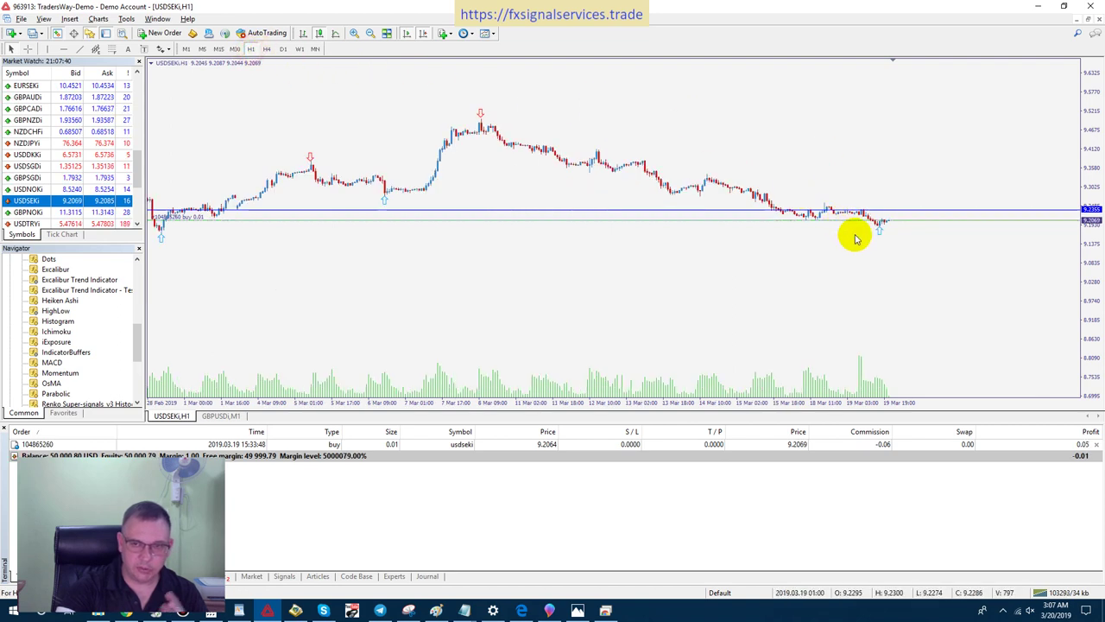
left_click_drag(1093, 308, 1097, 173)
double_click(1090, 170)
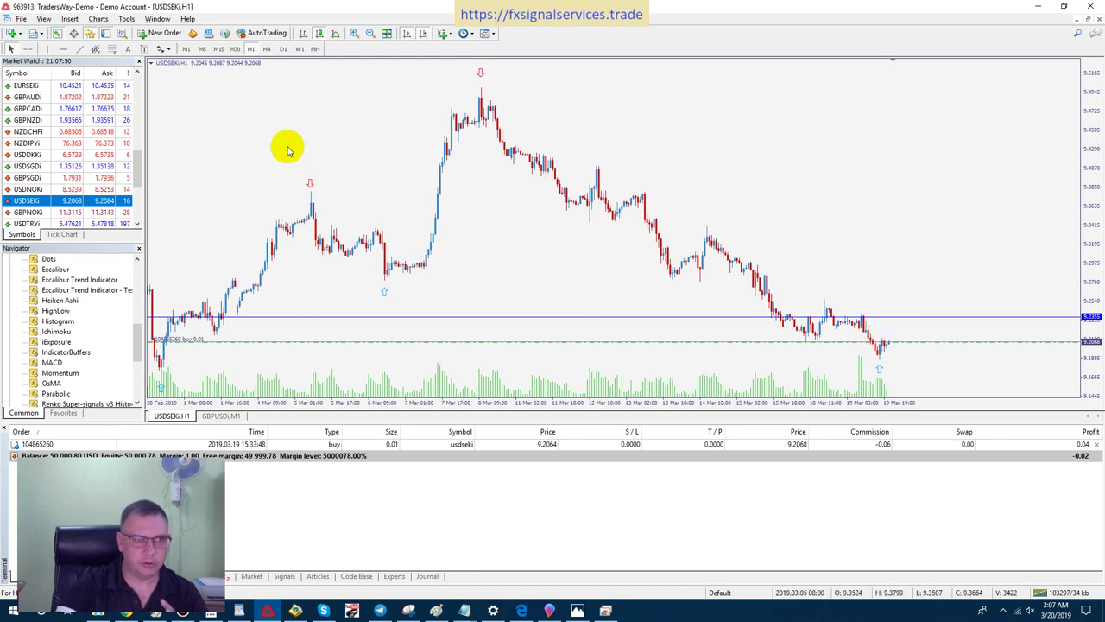
left_click(201, 49)
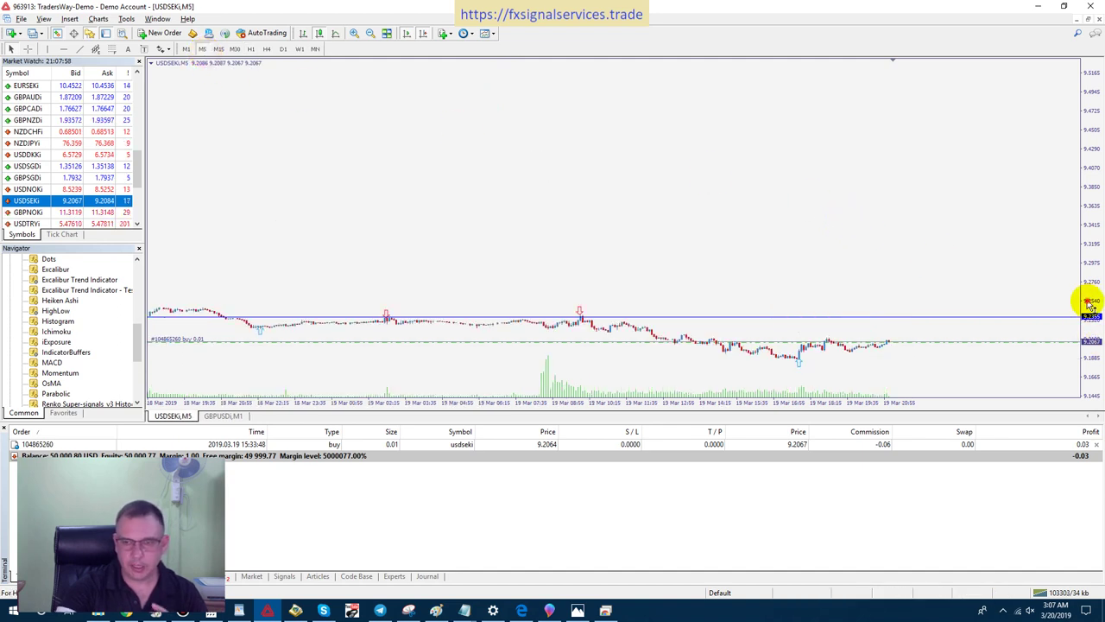
left_click_drag(1089, 304, 1090, 239)
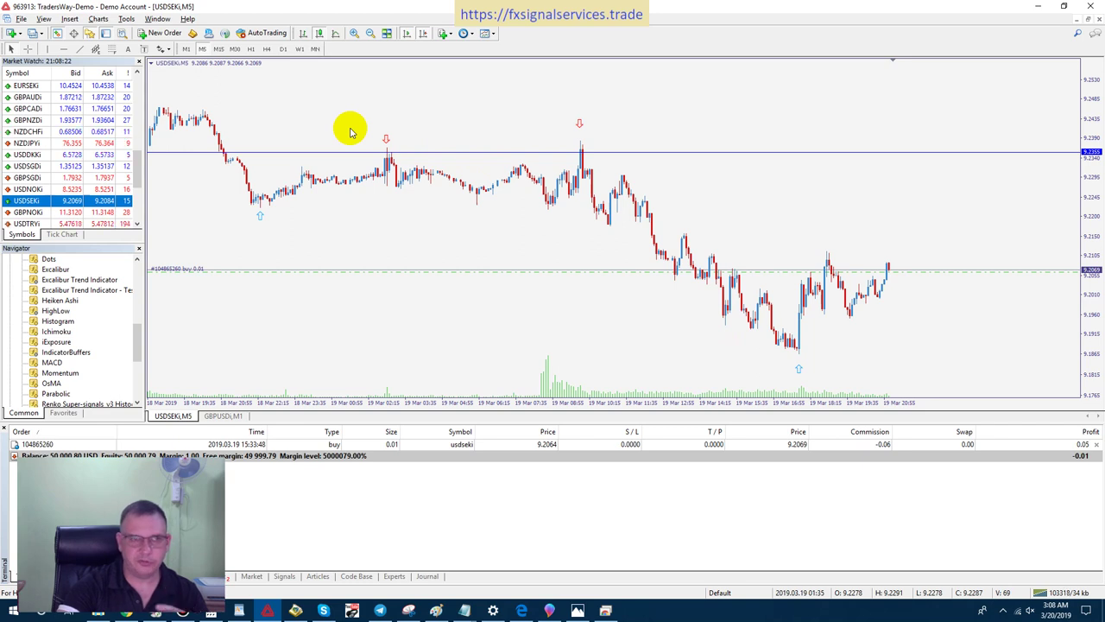
Draw a descending trend line on the M30 chart from the 12 March high to the 19 March high.
left_click(235, 50)
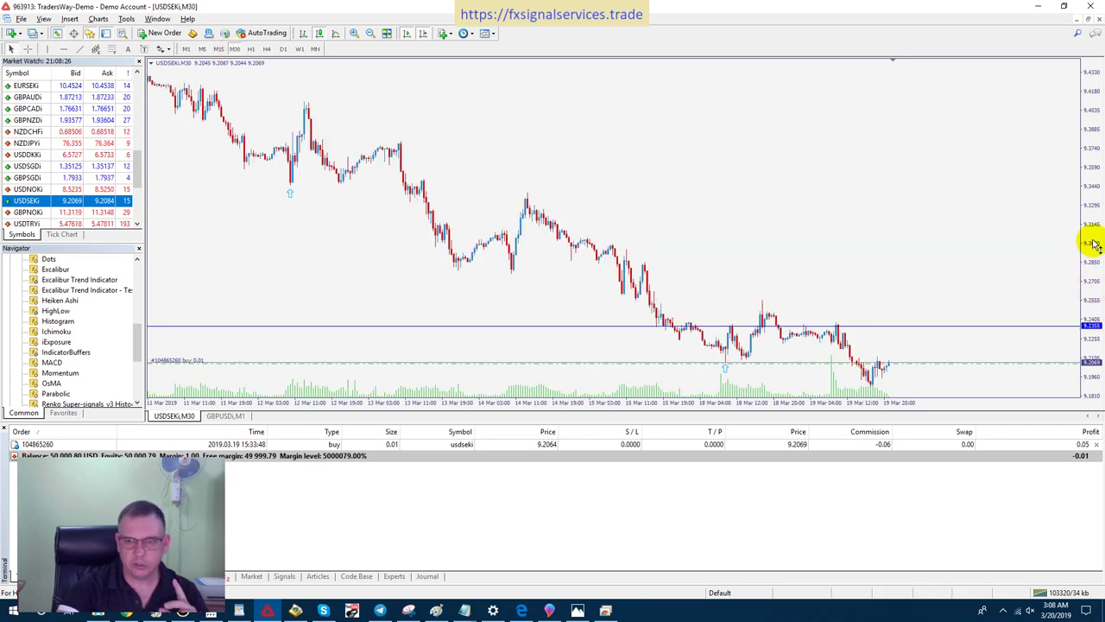
left_click_drag(1088, 242, 1088, 251)
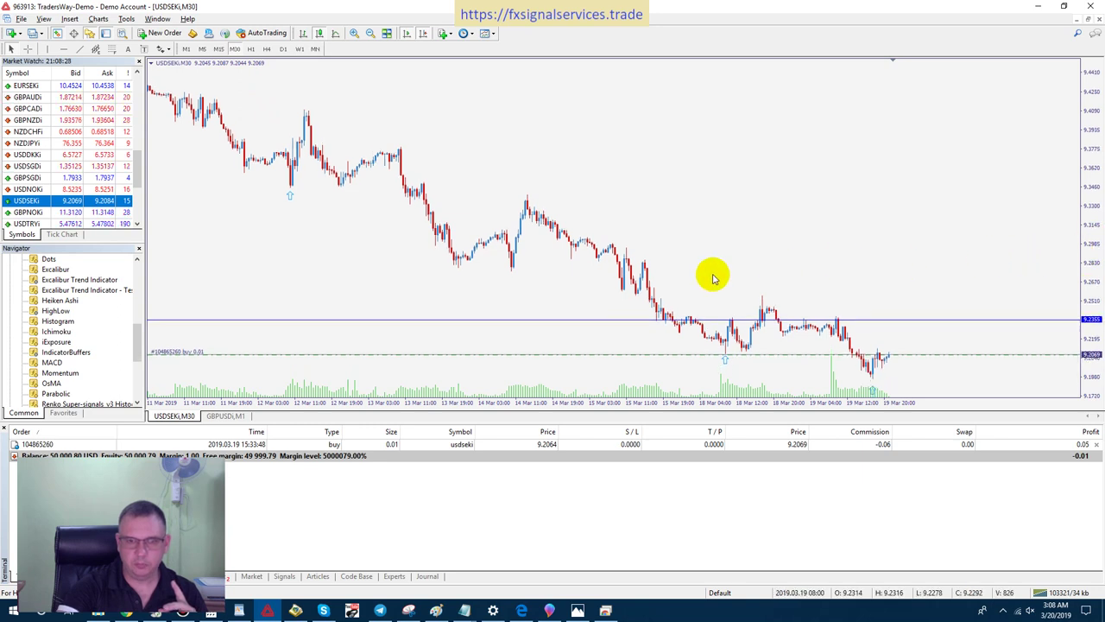
mouse_move(460, 263)
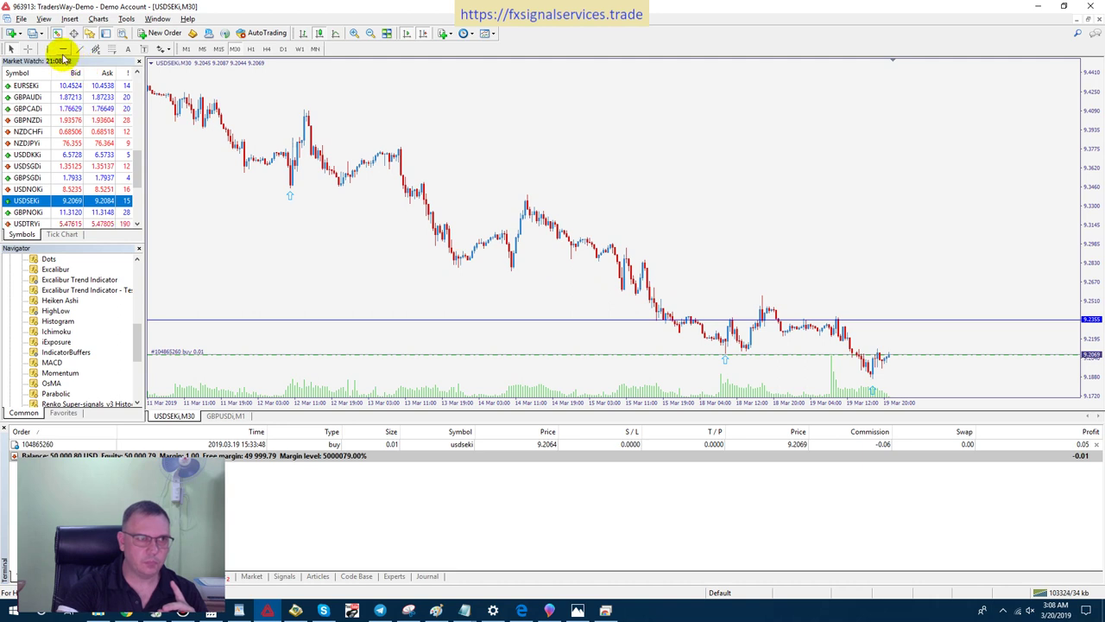
left_click(75, 50)
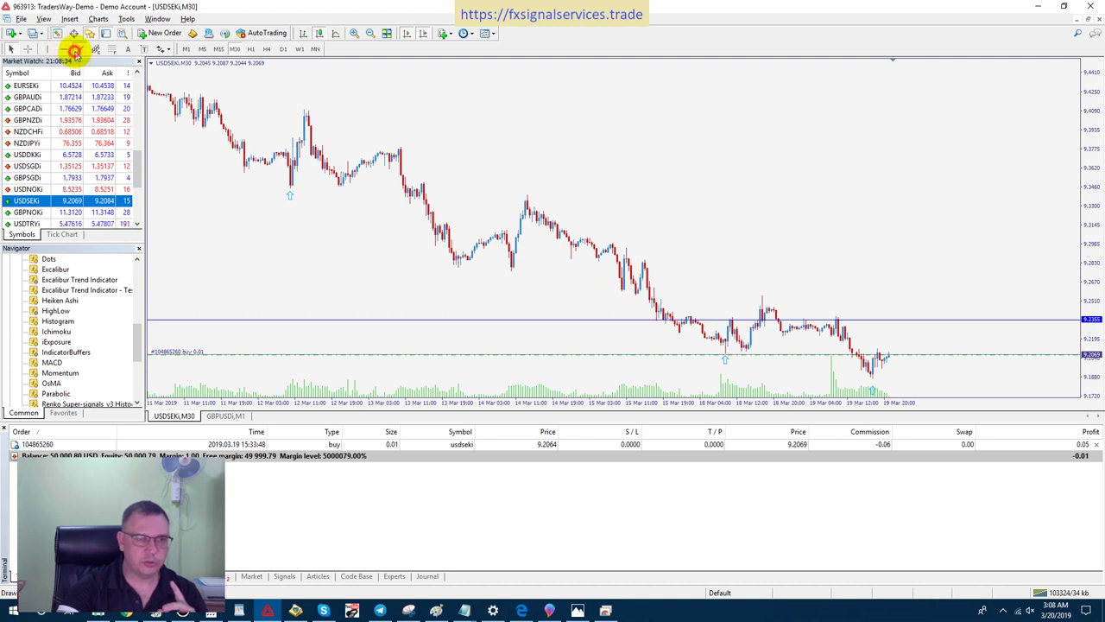
left_click_drag(309, 111, 840, 323)
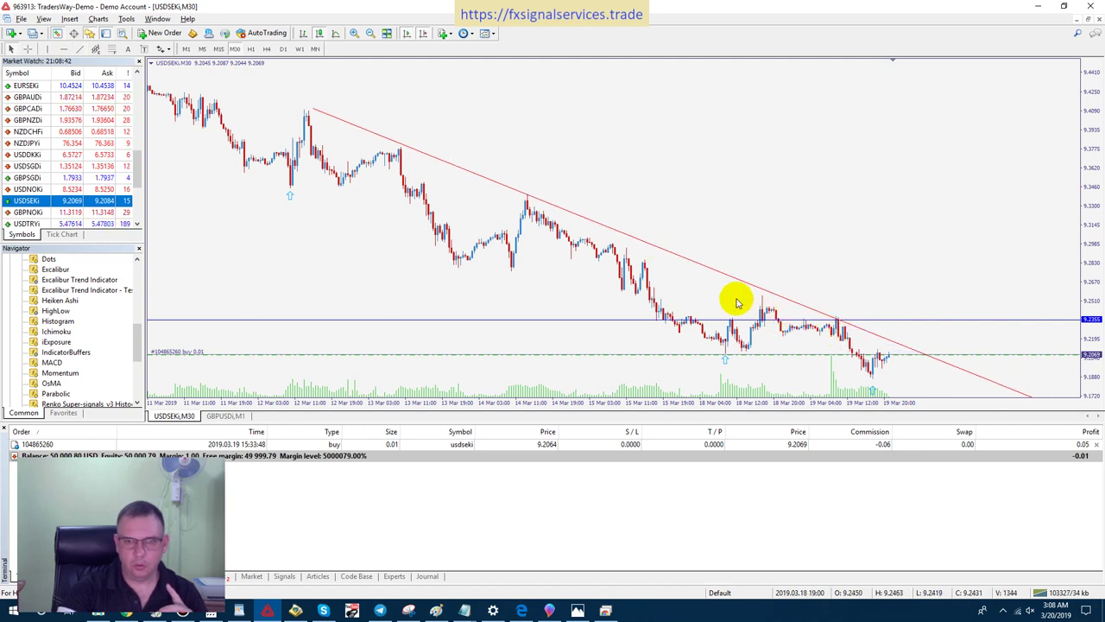
Adjust the trend line's start point to sit on the tip of the 12 March peak.
left_click(316, 112)
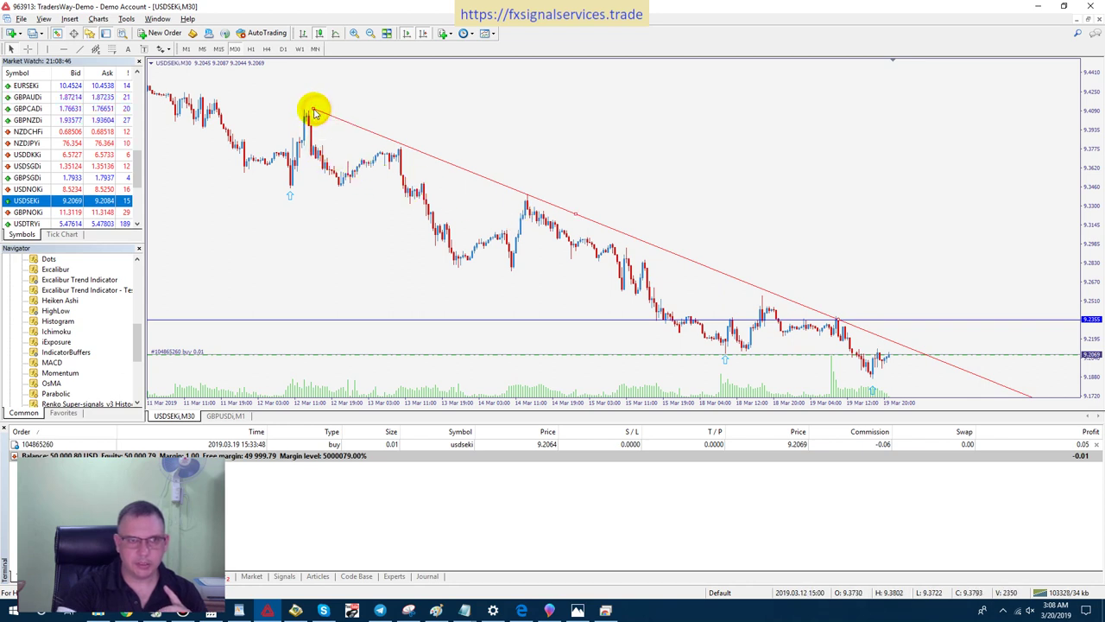
double_click(312, 110)
left_click_drag(313, 110, 306, 113)
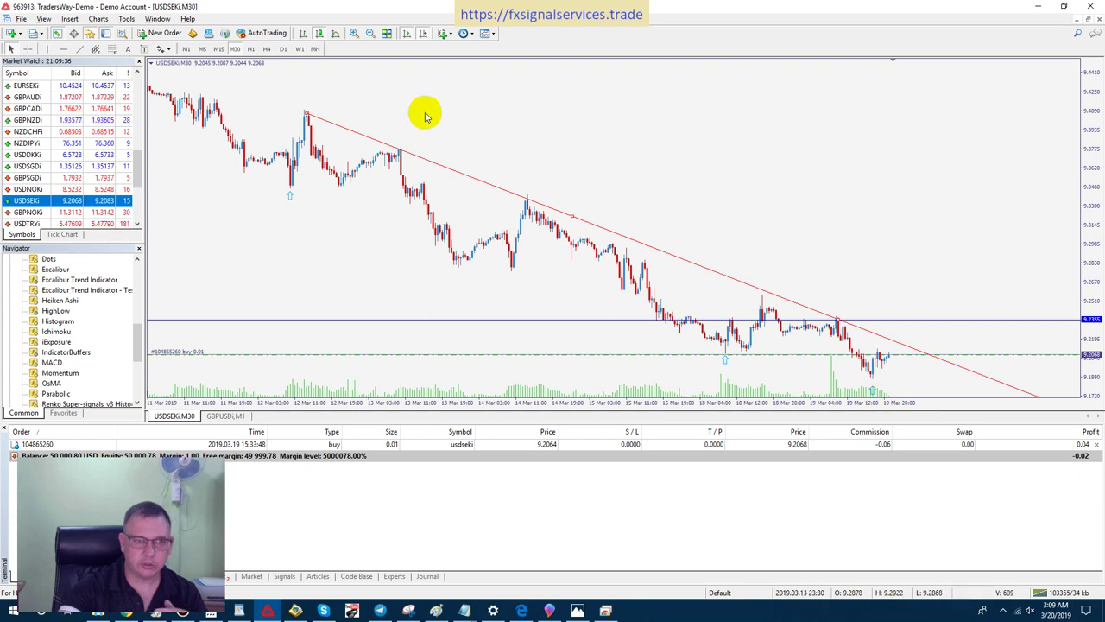
Check the trend line and the latest buy arrow on the H4 and H1 timeframes.
left_click(267, 49)
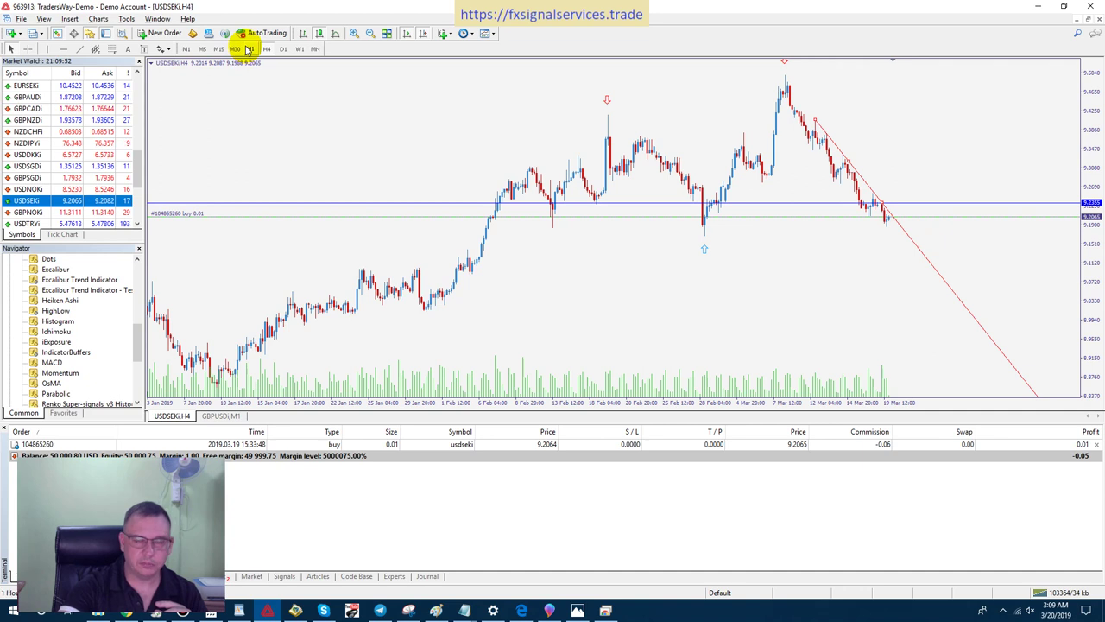
left_click(249, 49)
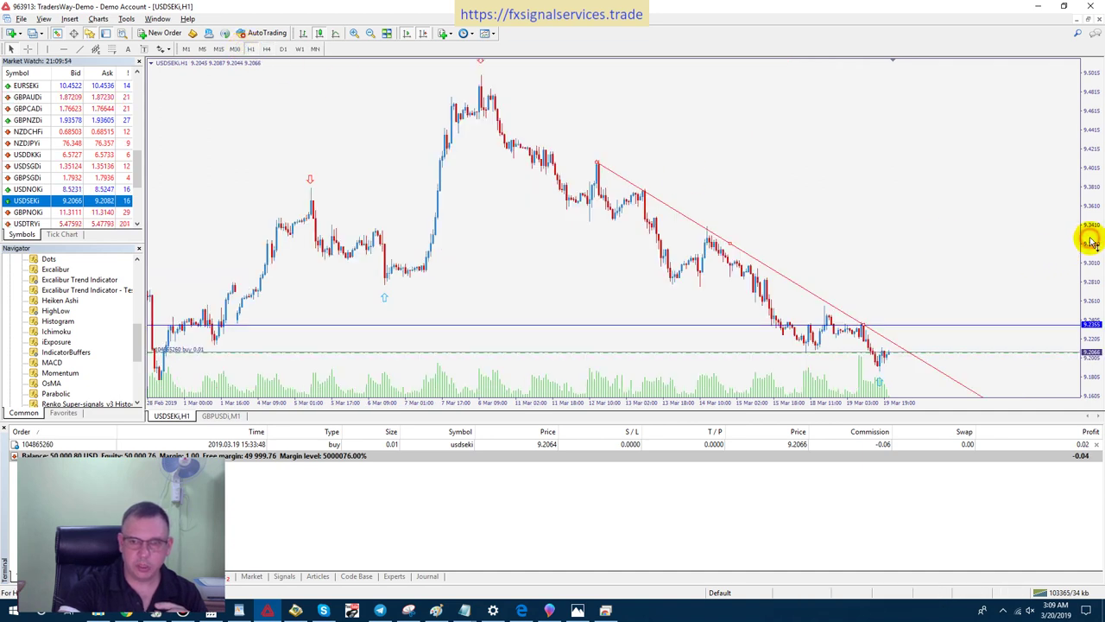
left_click_drag(1088, 240, 1075, 264)
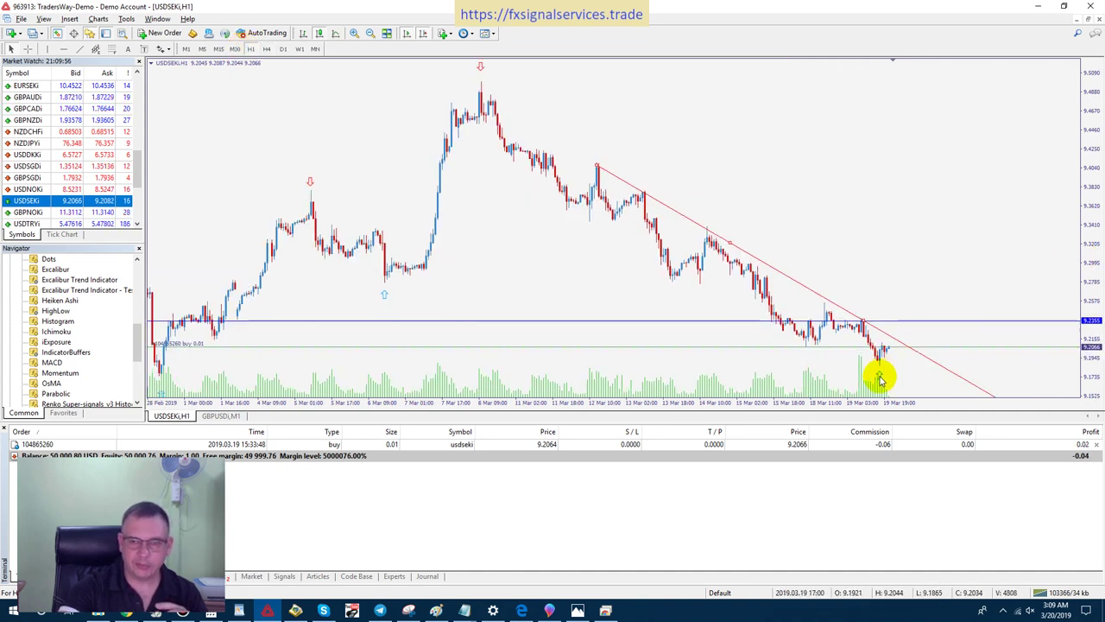
mouse_move(879, 380)
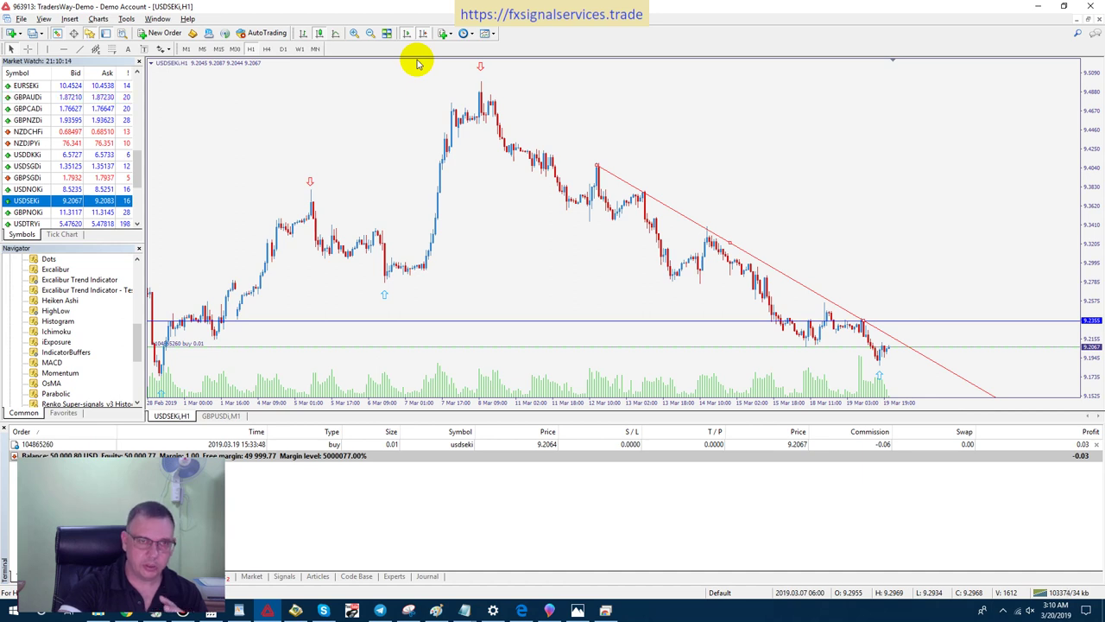
Review price against the trend line and the open buy position on the M5 and M15 timeframes.
left_click(202, 50)
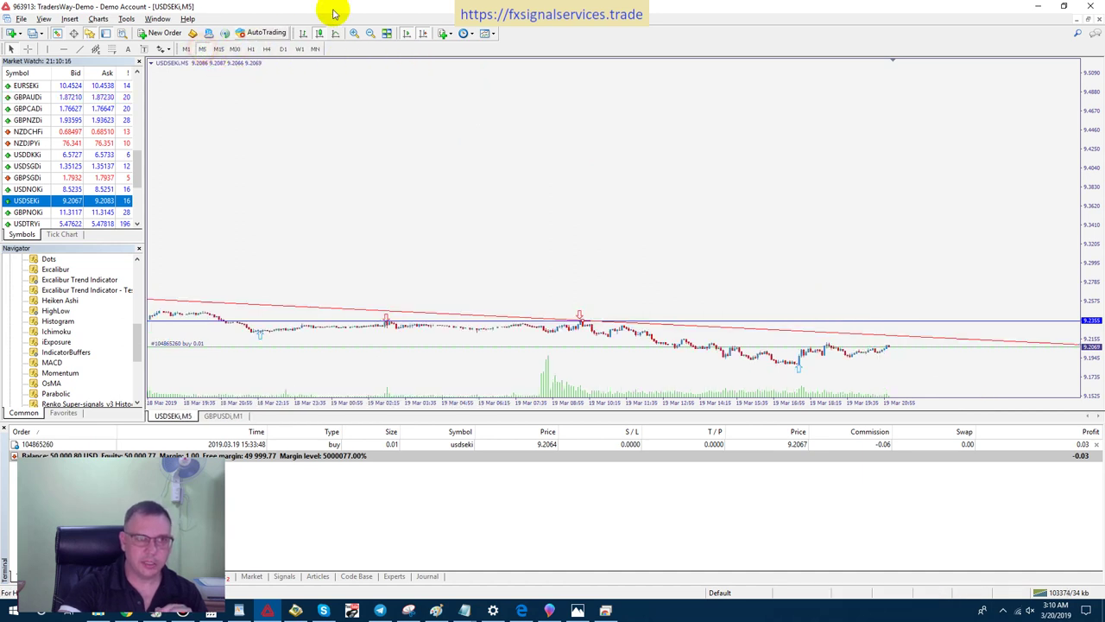
mouse_move(653, 6)
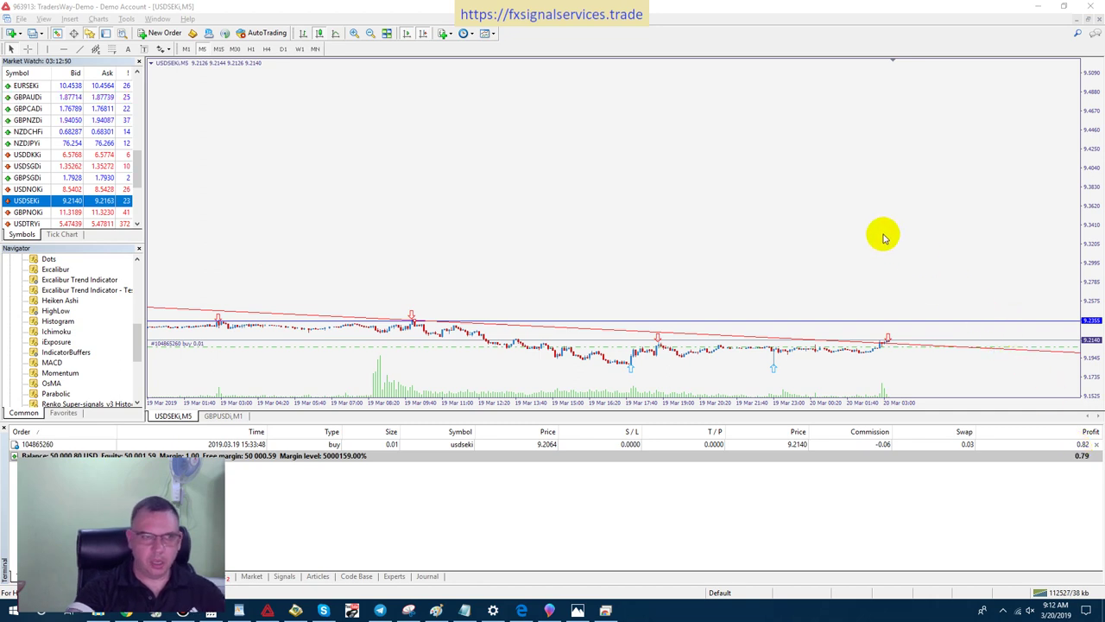
left_click(218, 50)
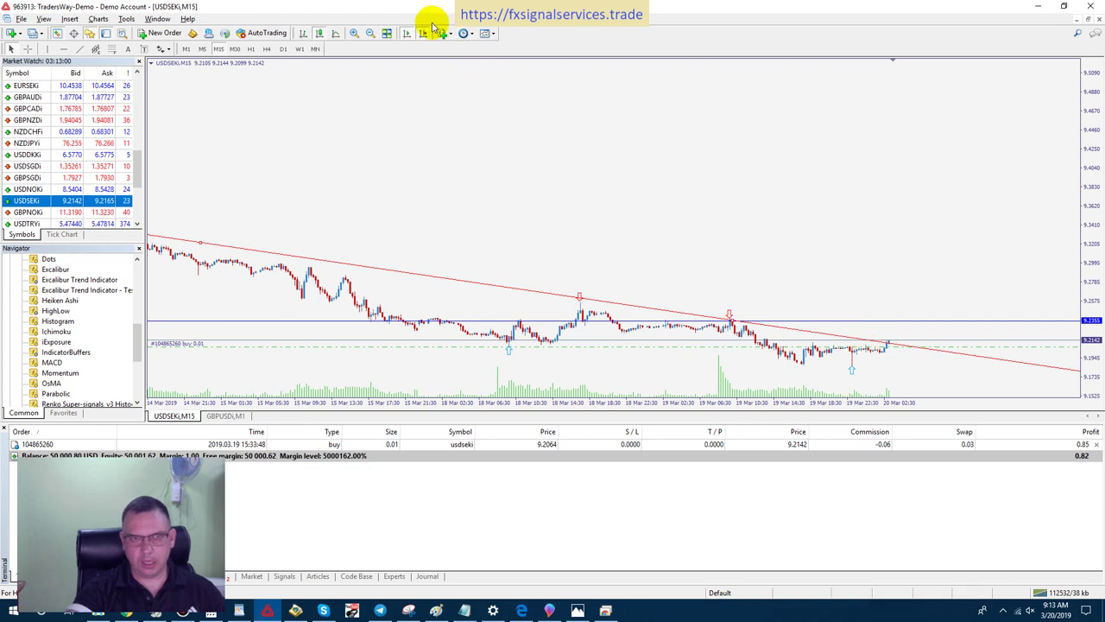
Dismiss the Excalibur Trend Indicator alert and close the open 0.01-lot USDSEK buy position.
left_click(370, 34)
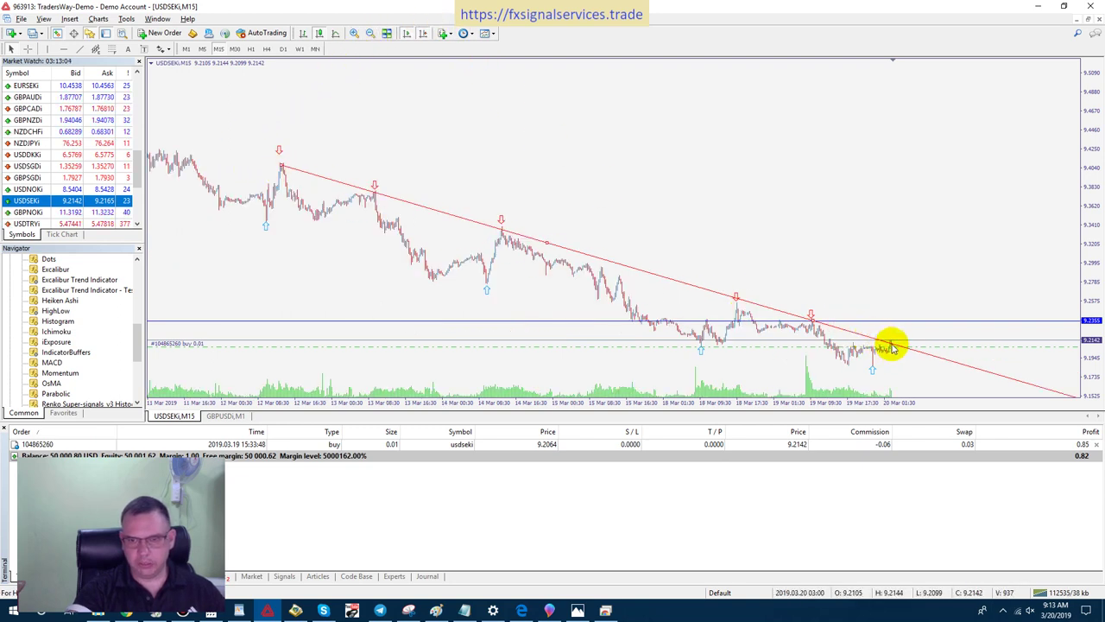
mouse_move(892, 343)
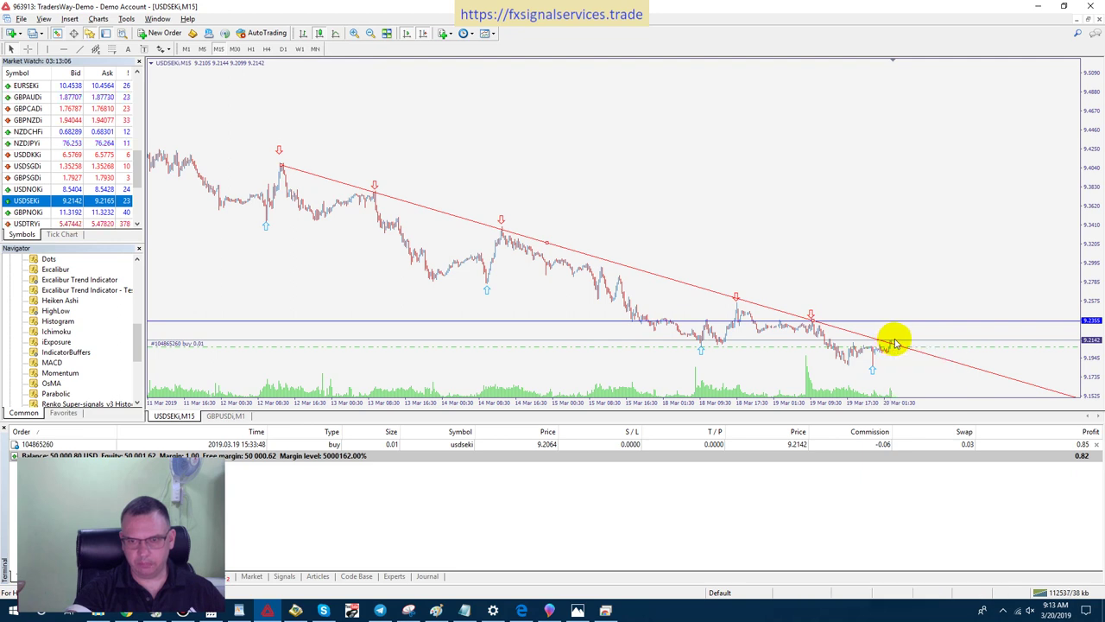
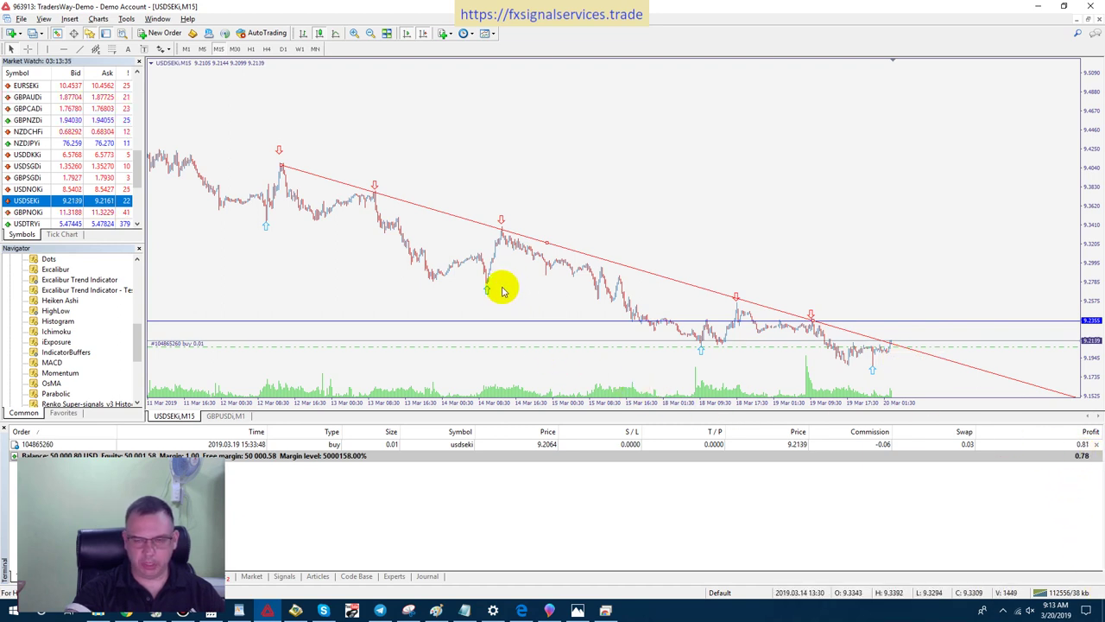
mouse_move(894, 345)
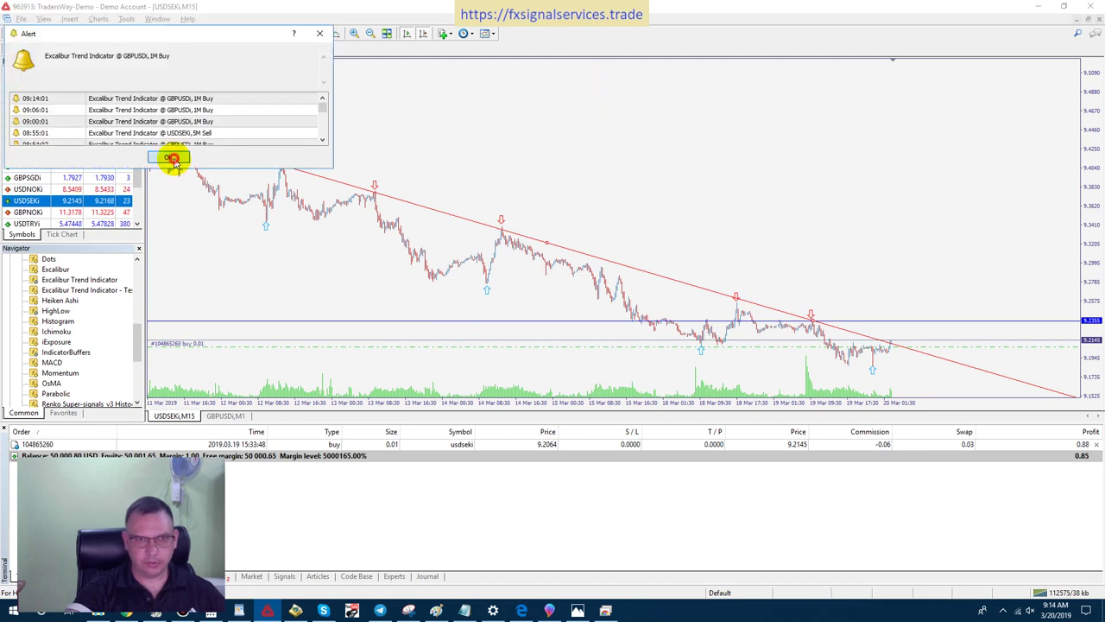
left_click(172, 159)
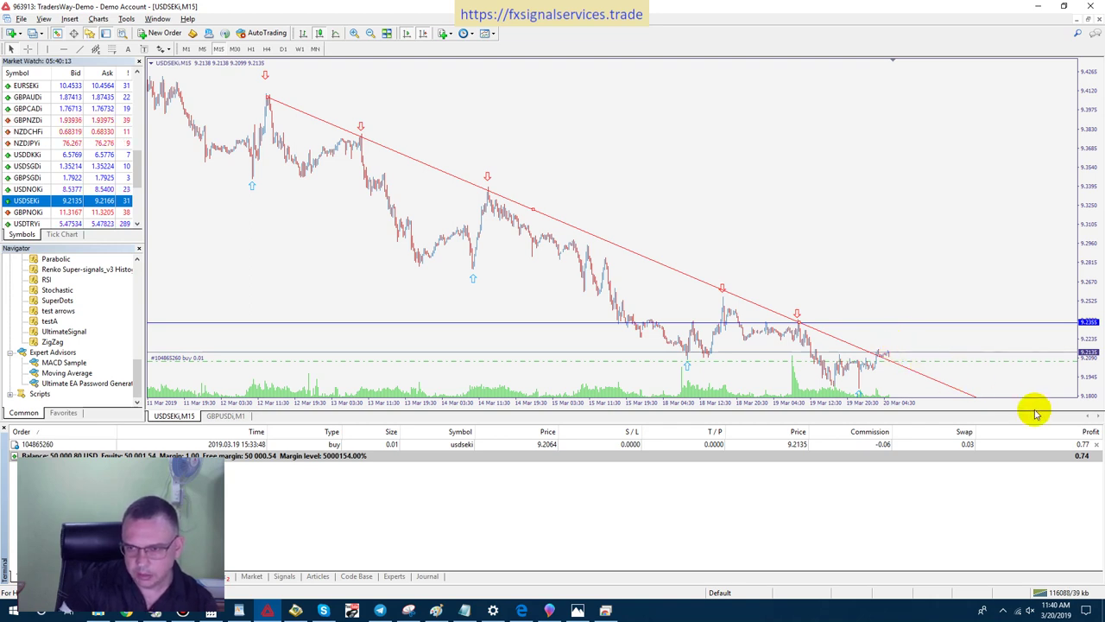
left_click(1096, 446)
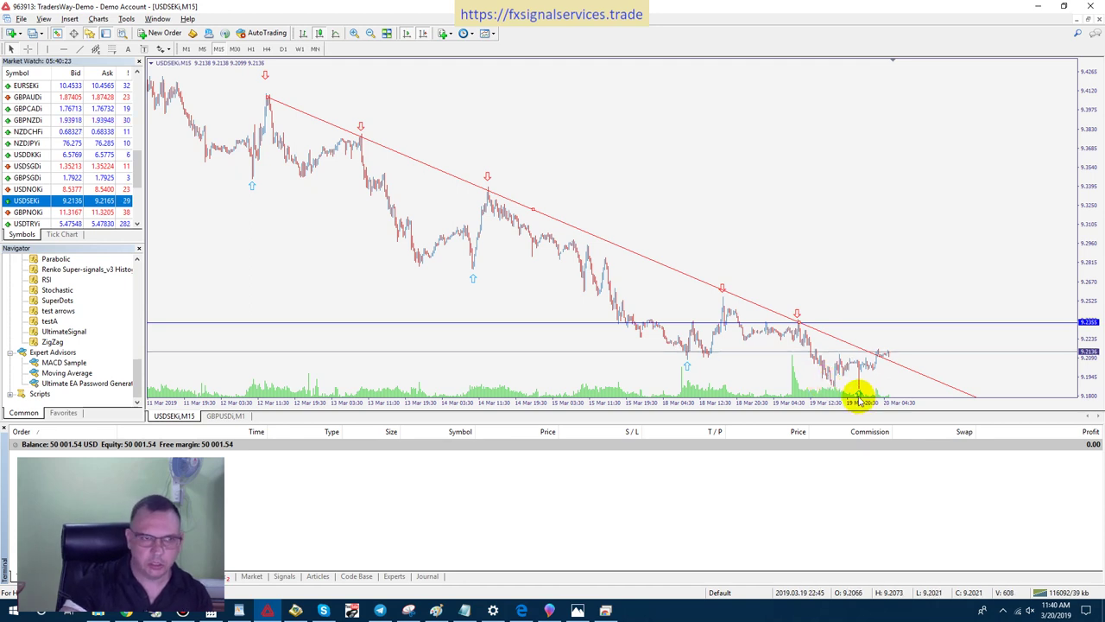
Review the arrow signals and price against the trend line on the M30, M5 and H1 timeframes, rescaling the price axis to fit.
left_click(235, 49)
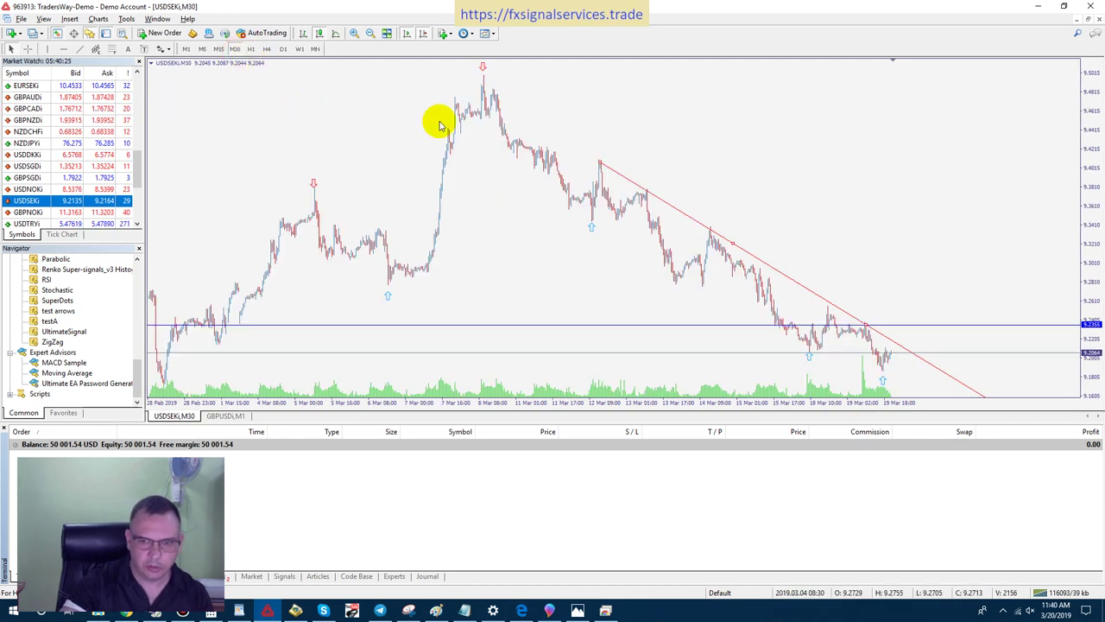
left_click_drag(1094, 279, 1095, 292)
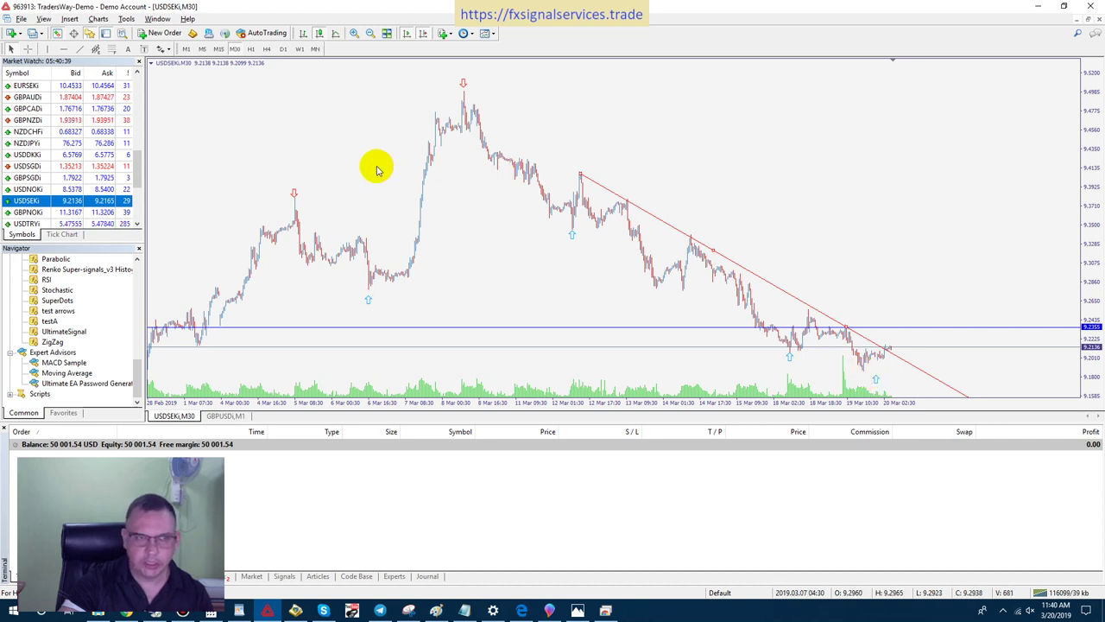
left_click(202, 49)
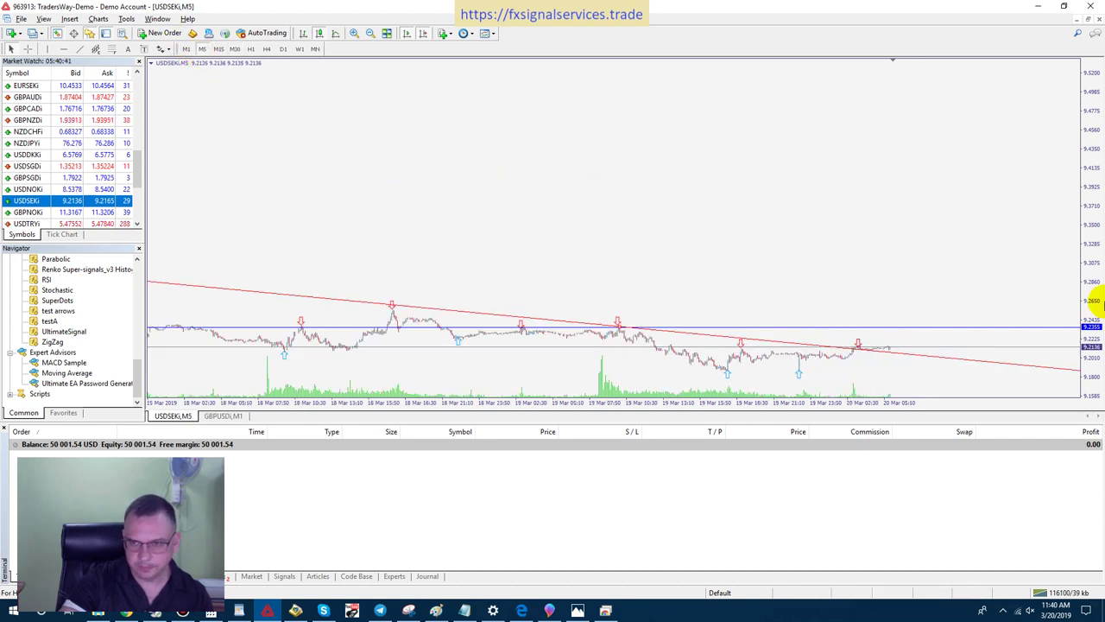
left_click_drag(1094, 286, 856, 291)
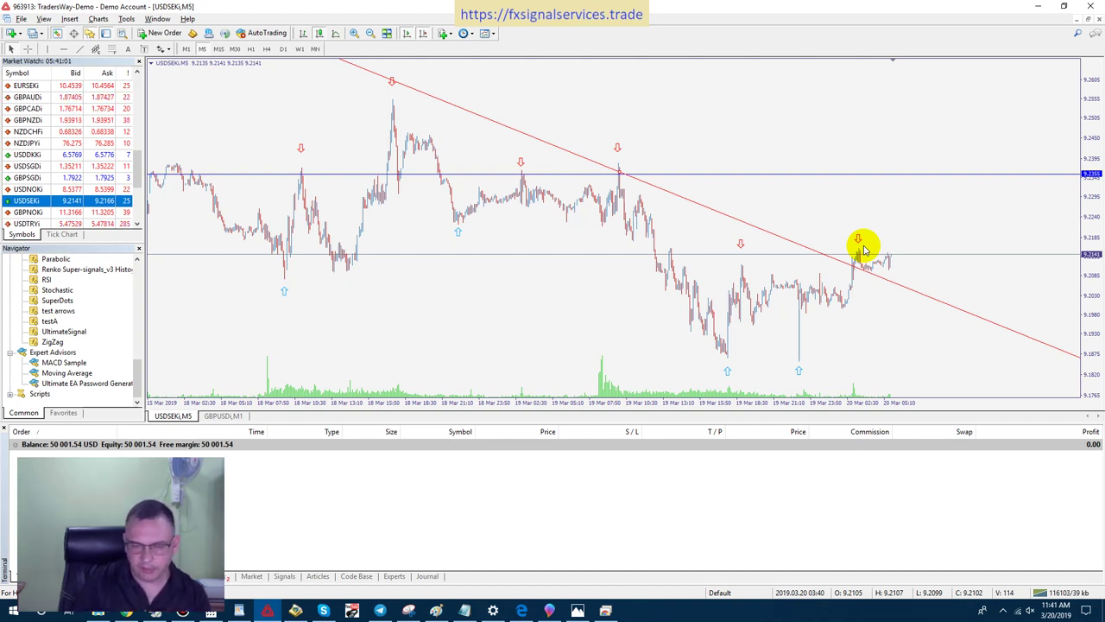
left_click(251, 49)
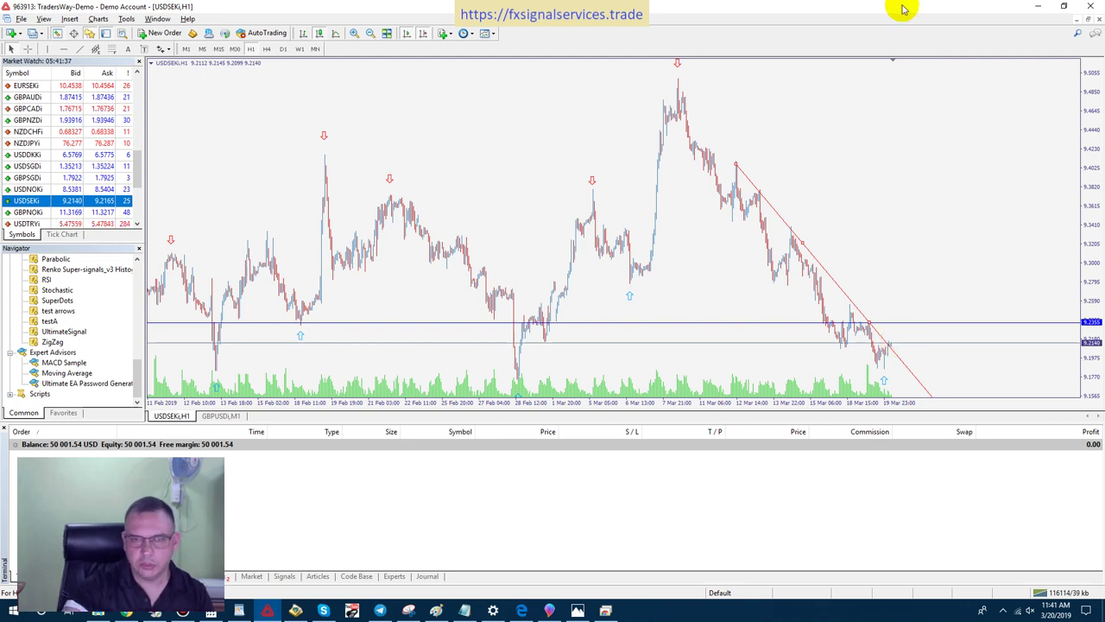
mouse_move(553, 4)
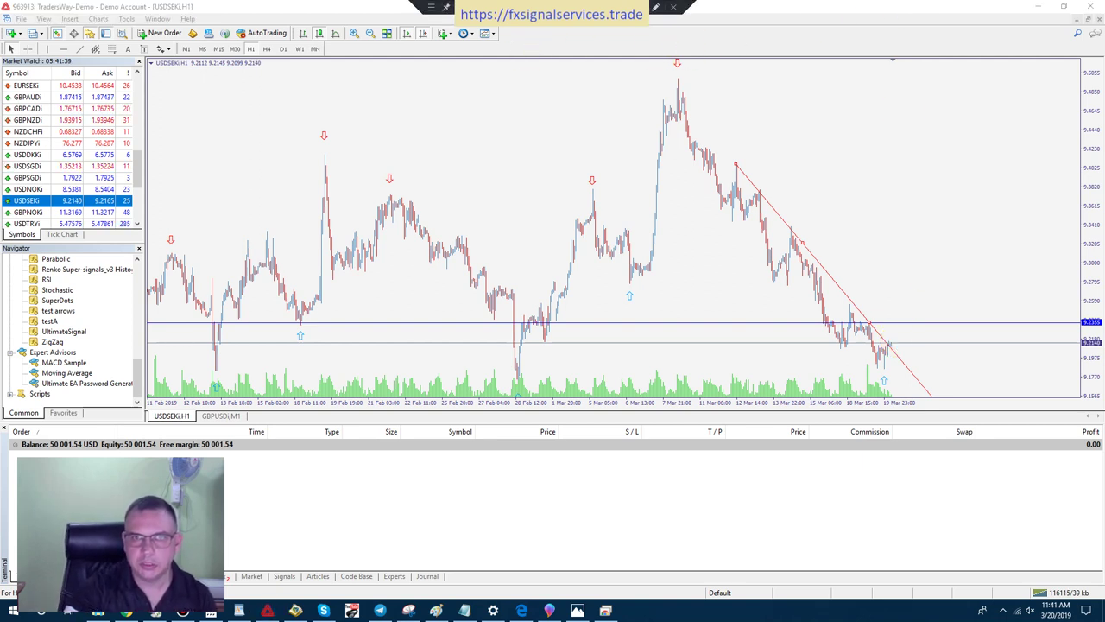